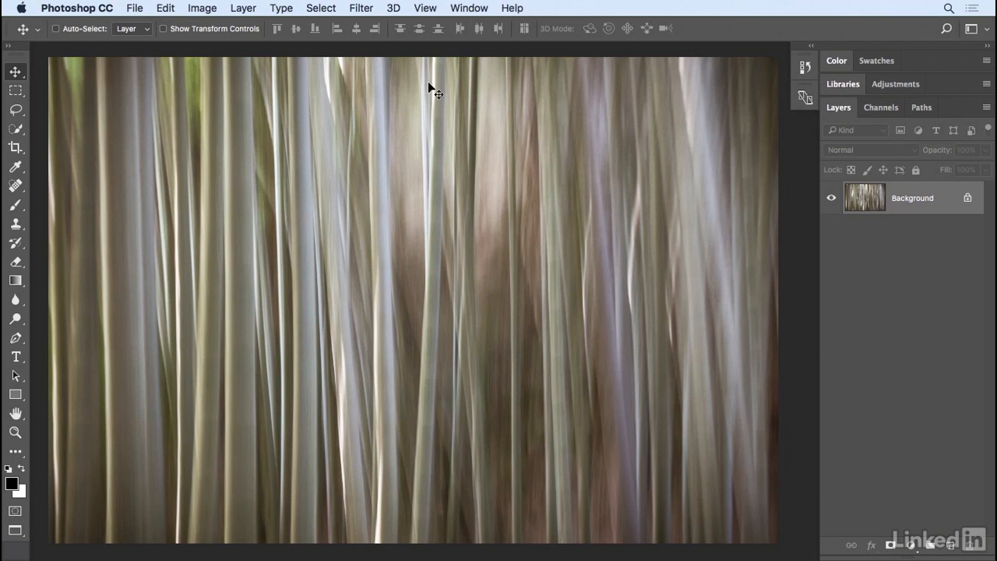
Step: Create a guide layout with 3 columns and 3 rows, using 60 px gutters and 60 px margins on all sides
{"action": "left_click", "coordinate": [425, 9]}
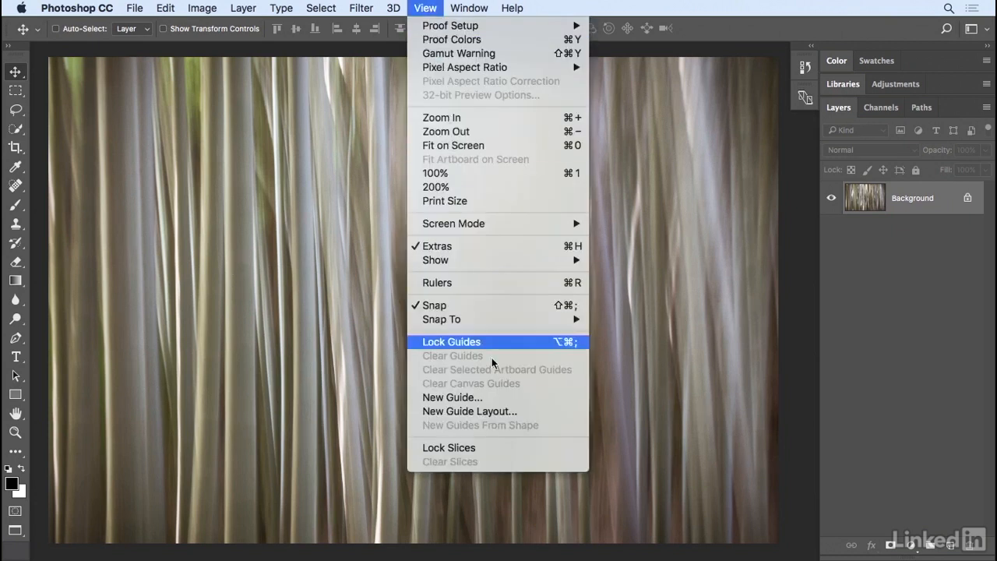
{"action": "left_click", "coordinate": [522, 410]}
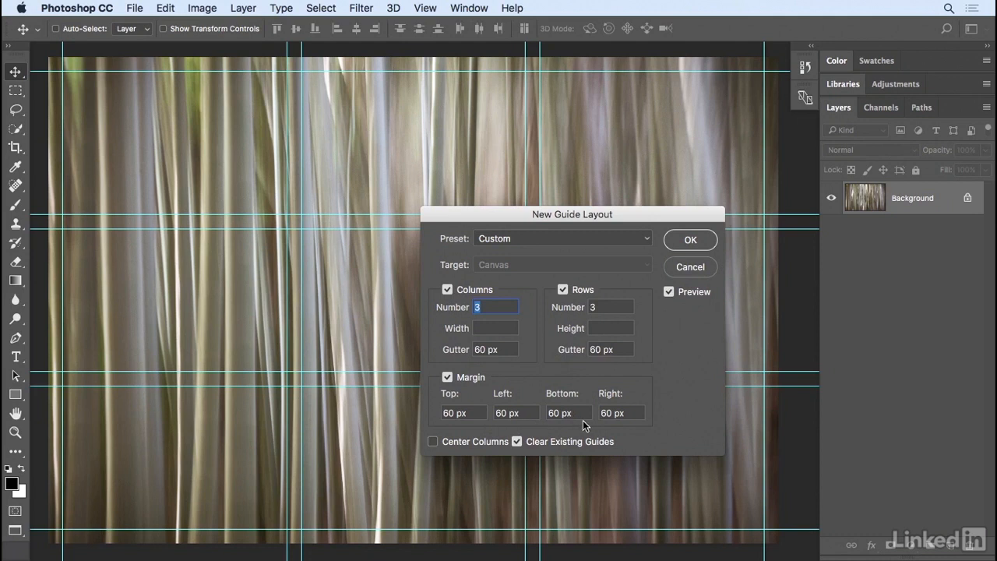
{"action": "left_click", "coordinate": [689, 240]}
Step: Draw a 920 × 587 px dark red rectangle shape filling the upper-left guide cell, and dock the shape properties as a collapsed icon
{"action": "left_click", "coordinate": [16, 394]}
{"action": "left_click", "coordinate": [70, 395]}
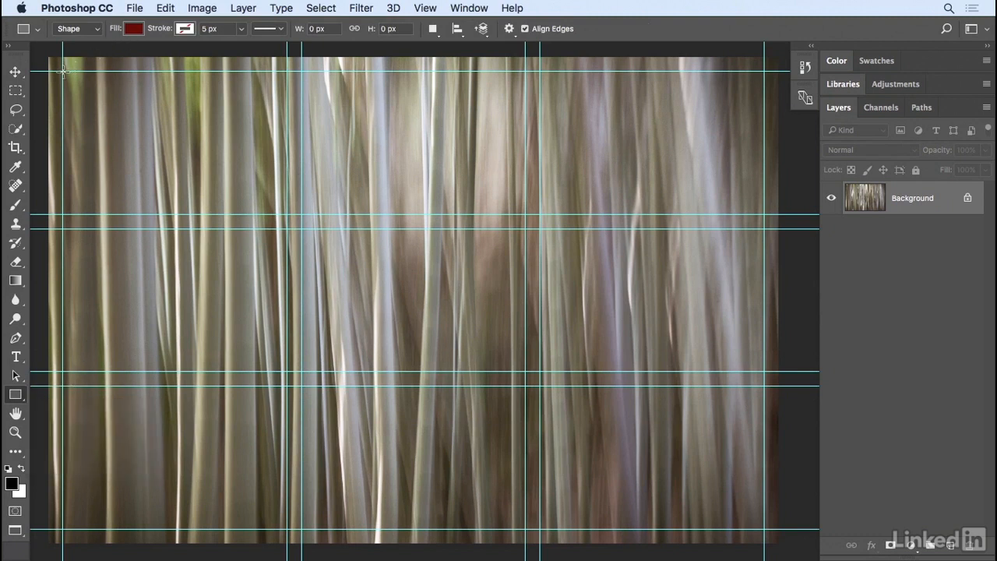
{"action": "left_click_drag", "start_coordinate": [62, 71], "coordinate": [285, 212]}
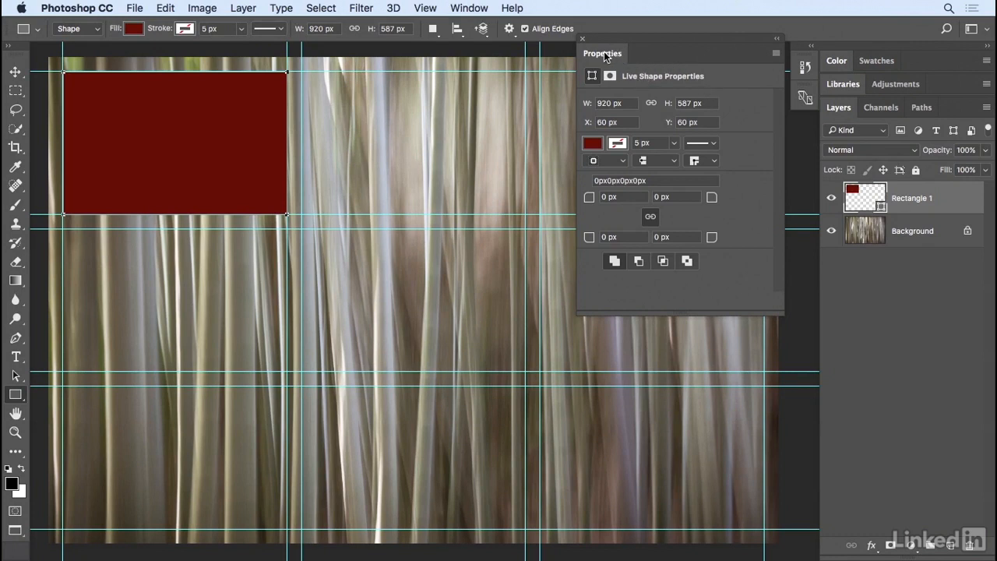
{"action": "left_click_drag", "start_coordinate": [609, 54], "coordinate": [805, 107]}
{"action": "left_click", "coordinate": [805, 107]}
{"action": "left_click", "coordinate": [805, 106]}
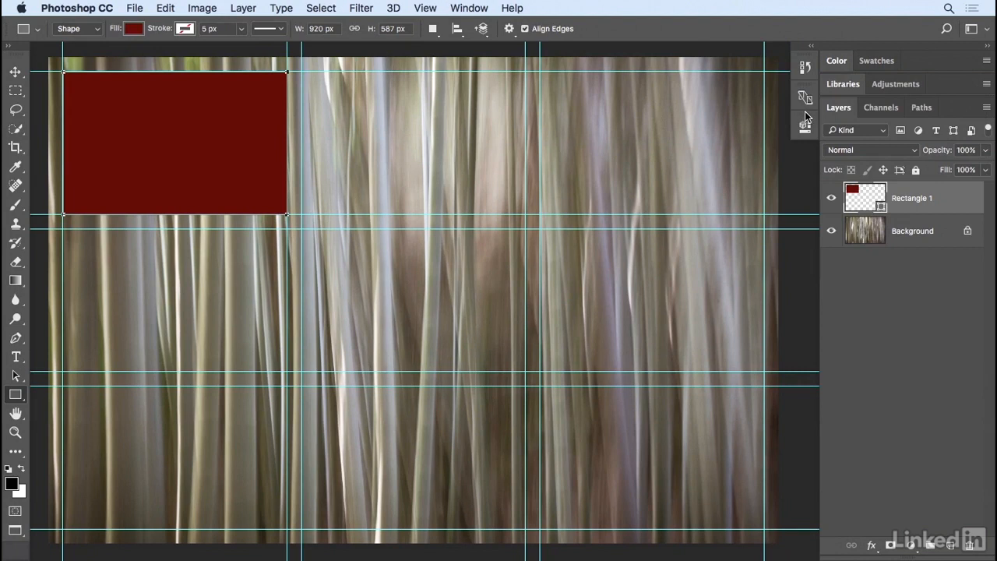
Step: Convert the rectangle layer to a smart object and place copies of it in the middle and right cells of the upper row
{"action": "right_click", "coordinate": [954, 201]}
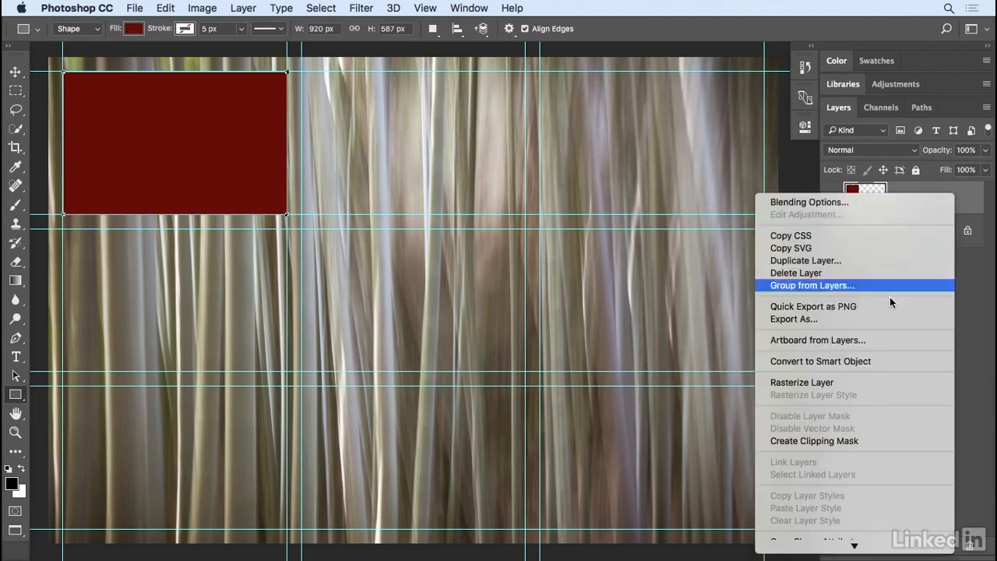
{"action": "left_click", "coordinate": [883, 359]}
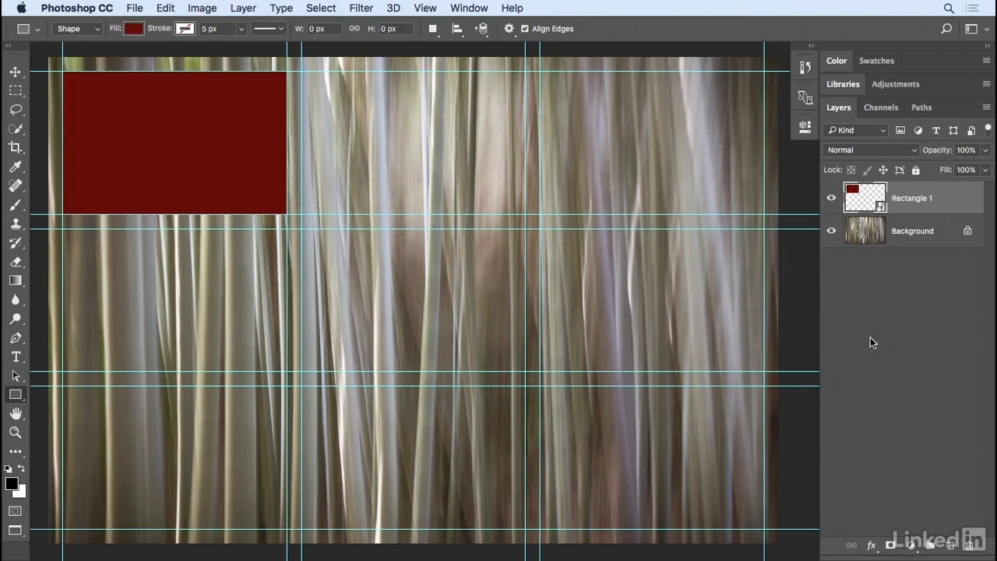
{"action": "key", "text": "super+j"}
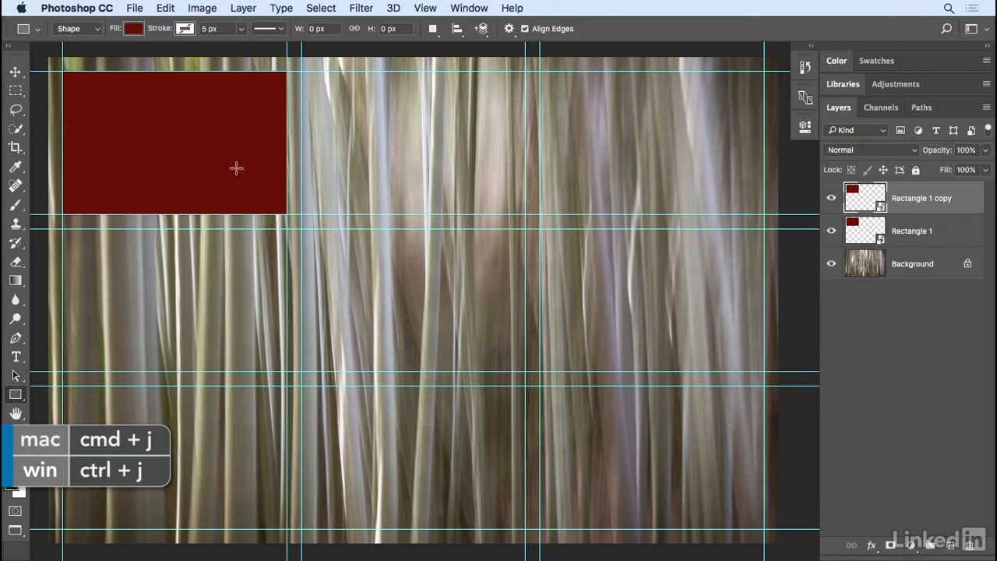
{"action": "key", "text": "v"}
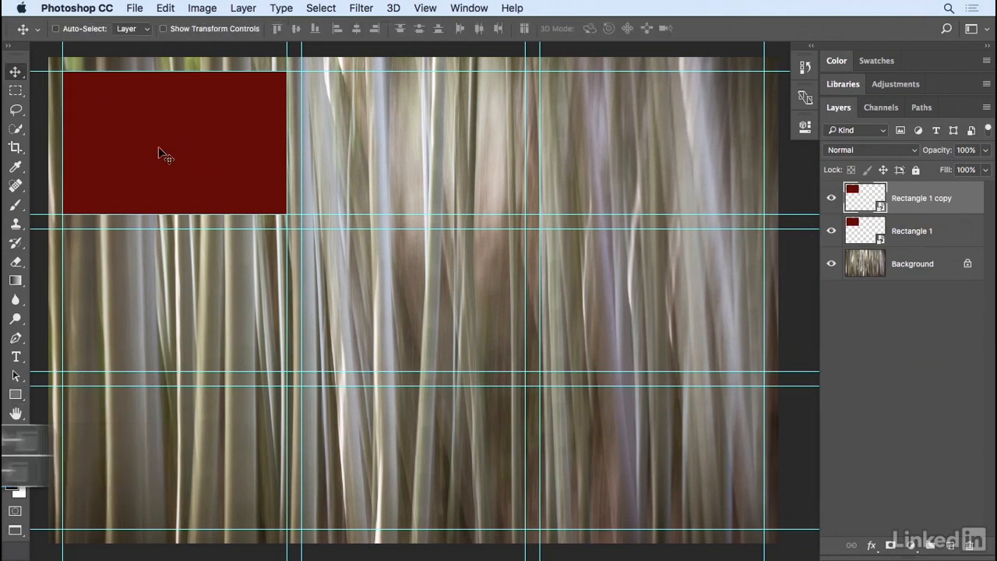
{"action": "left_click_drag", "start_coordinate": [174, 158], "coordinate": [411, 155]}
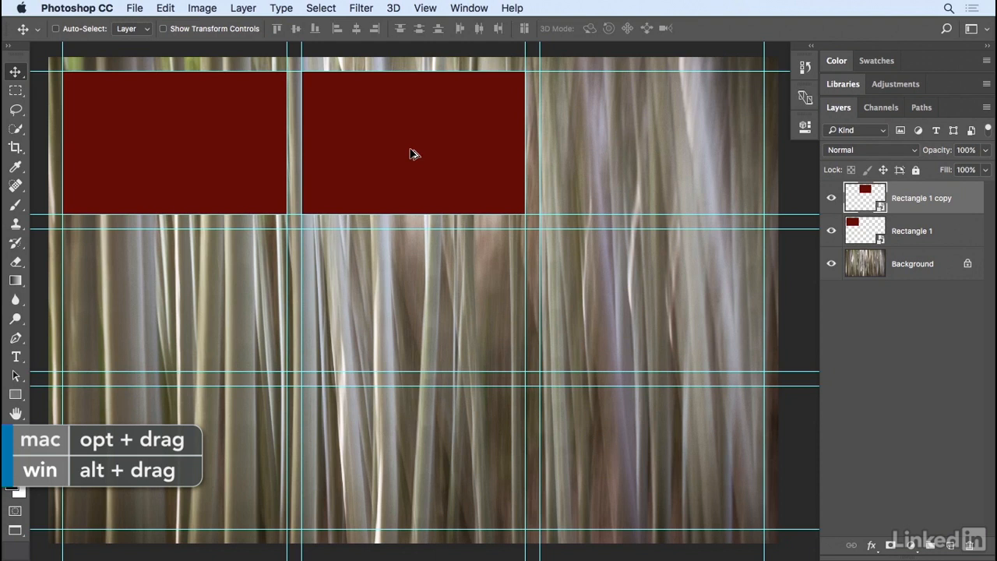
{"action": "left_click_drag", "start_coordinate": [412, 153], "coordinate": [652, 153]}
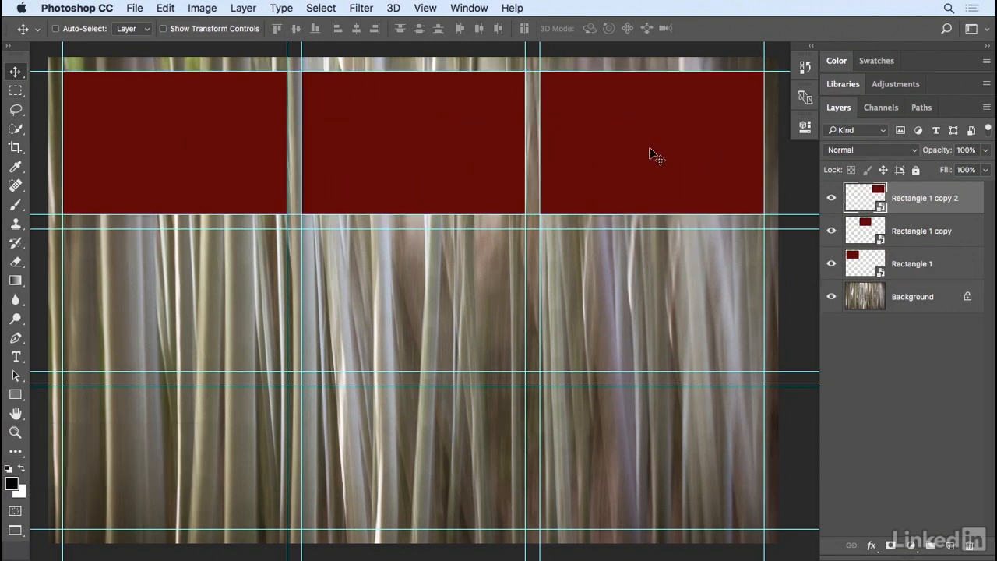
Step: Duplicate the row of three rectangles into the middle and lower rows of the guide grid
{"action": "left_click", "coordinate": [915, 265], "text": "shift"}
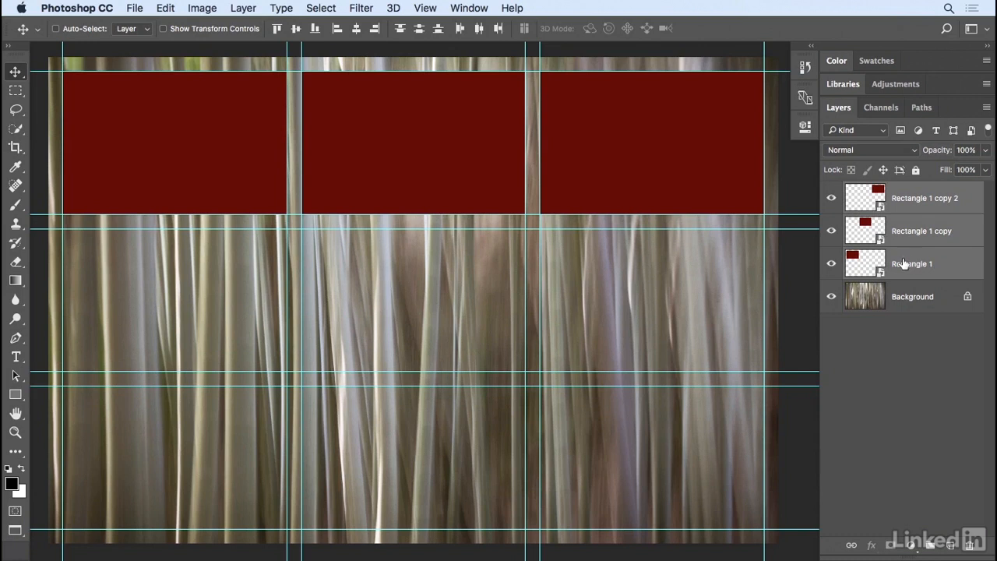
{"action": "left_click_drag", "start_coordinate": [444, 146], "coordinate": [462, 302]}
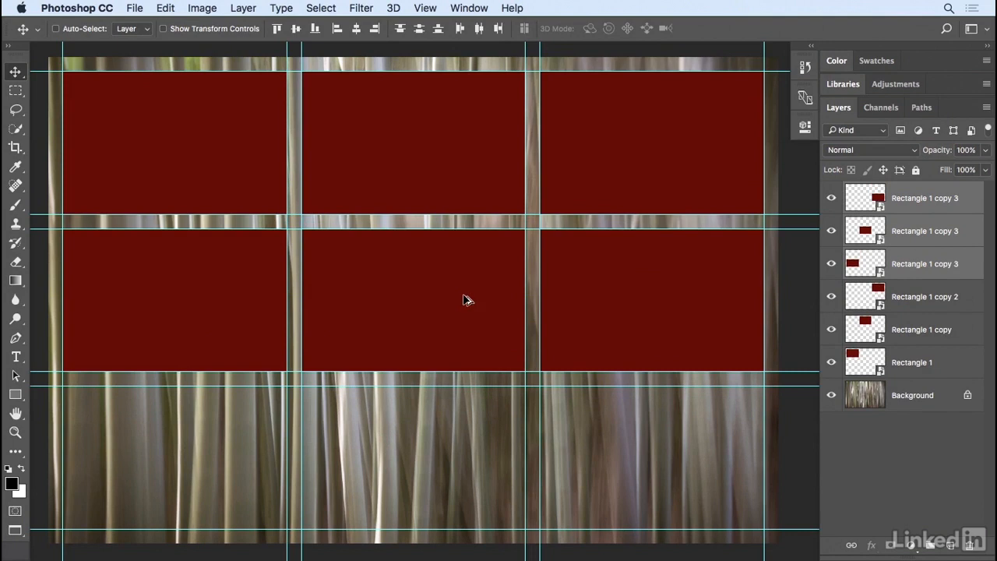
{"action": "left_click_drag", "start_coordinate": [461, 284], "coordinate": [461, 449]}
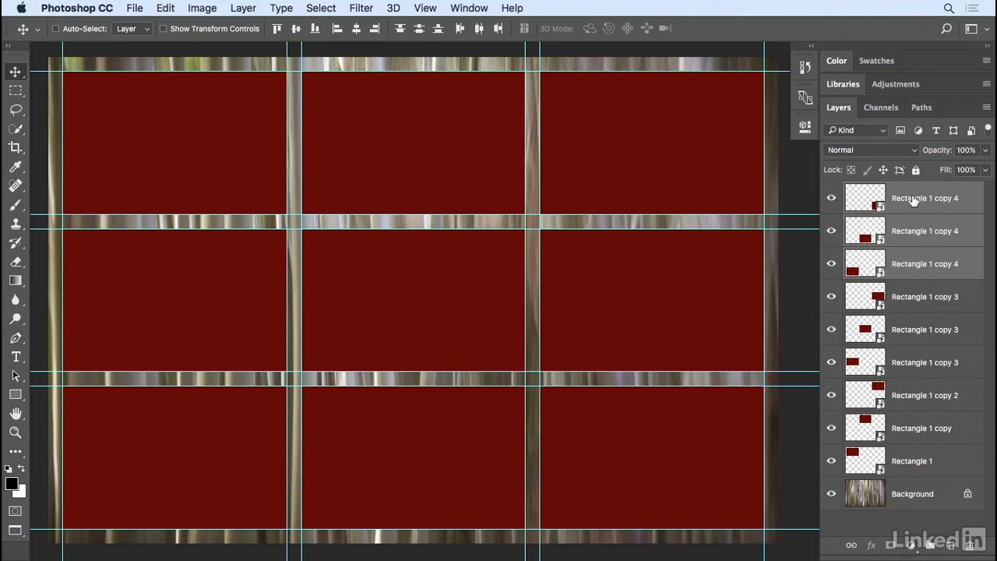
Step: Group all nine rectangle layers
{"action": "left_click", "coordinate": [916, 201]}
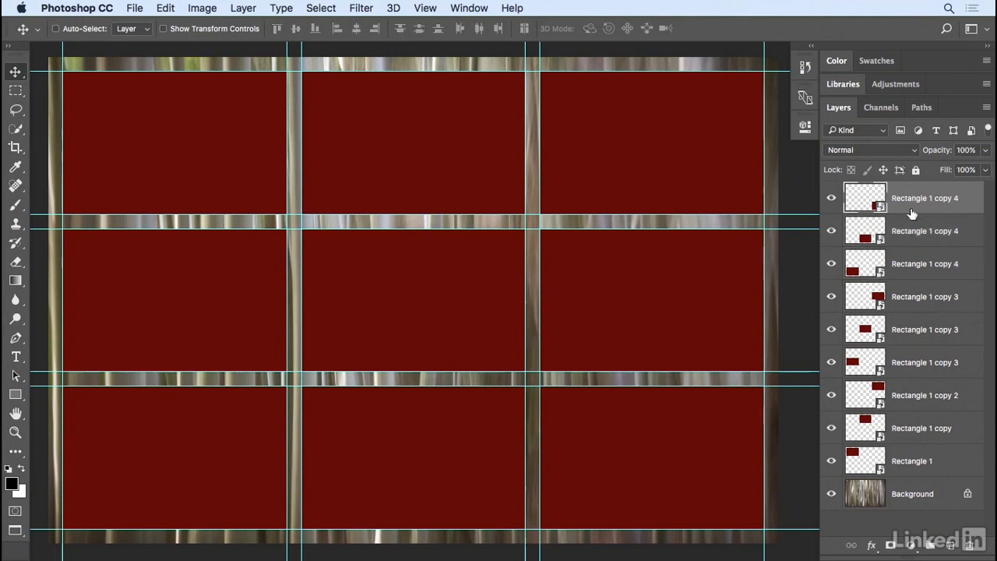
{"action": "left_click", "coordinate": [941, 462], "text": "shift"}
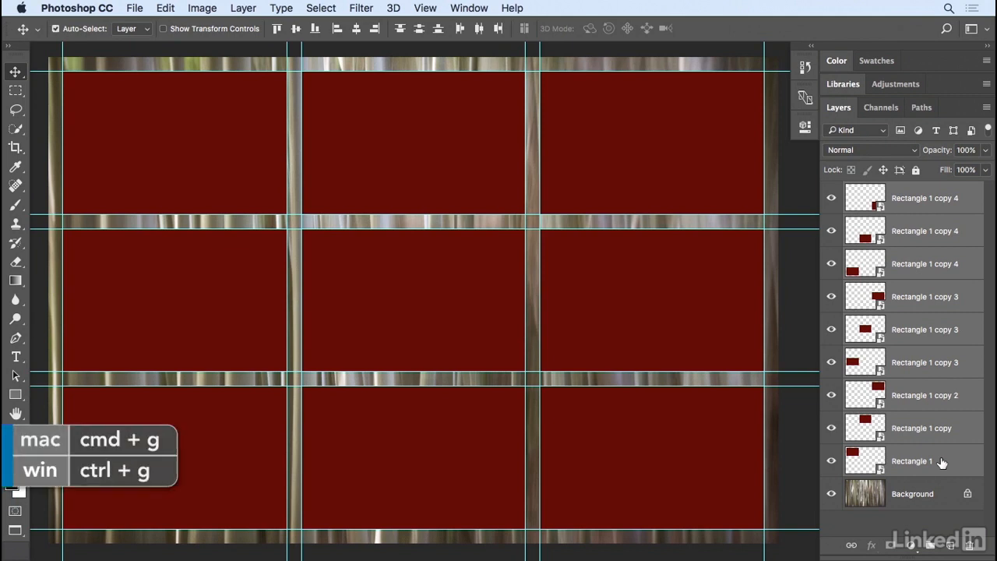
{"action": "key", "text": "super+g"}
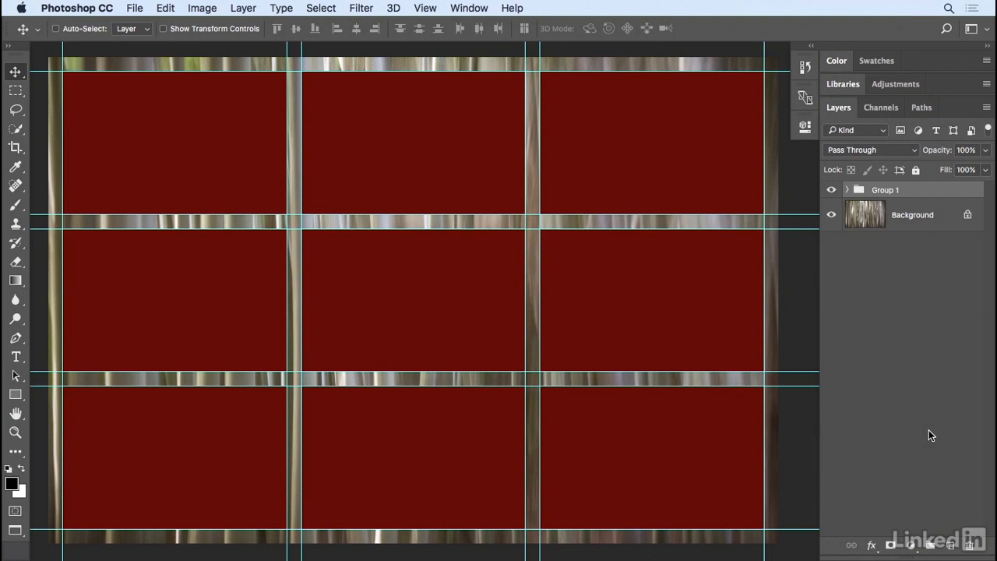
Step: Unlock the background photo layer and move it above the rectangle group
{"action": "left_click", "coordinate": [966, 216]}
{"action": "left_click_drag", "start_coordinate": [878, 223], "coordinate": [864, 179]}
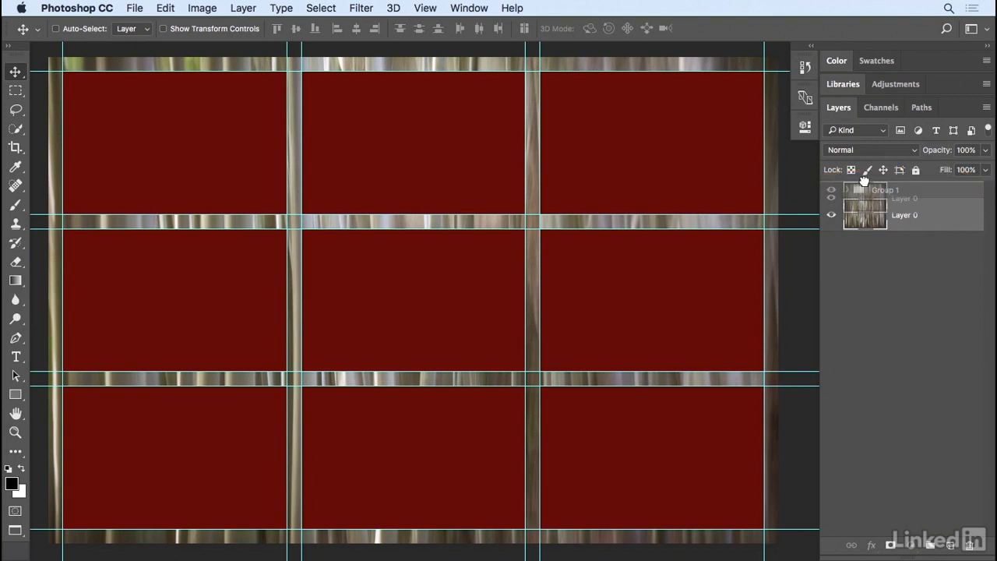
{"action": "left_click_drag", "start_coordinate": [864, 179], "coordinate": [864, 179]}
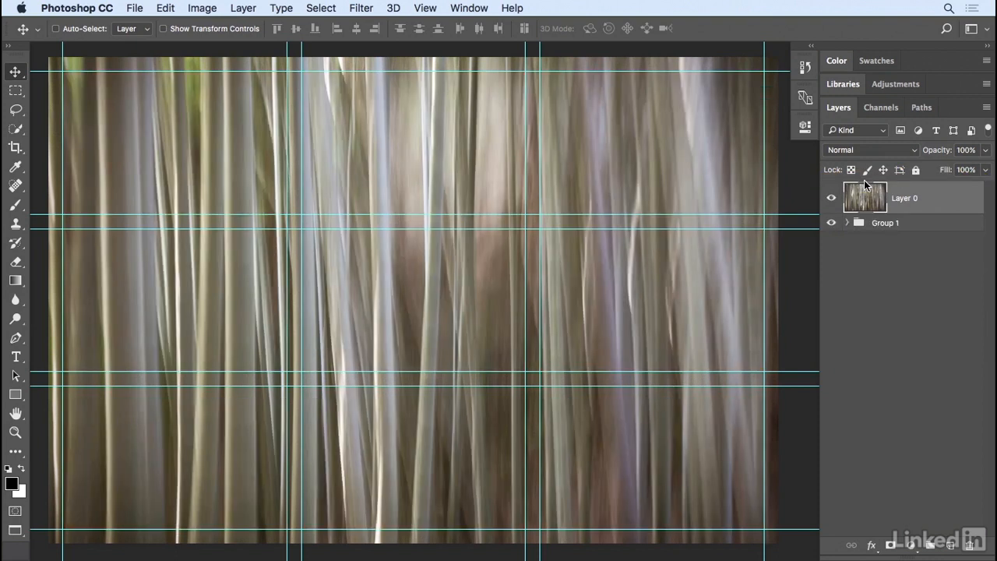
Step: Rename the photo layer as bamboo and clip it to the rectangle group with a clipping mask
{"action": "double_click", "coordinate": [903, 198]}
{"action": "type", "text": "bamboo"}
{"action": "key", "text": "Return"}
{"action": "left_click", "coordinate": [248, 9]}
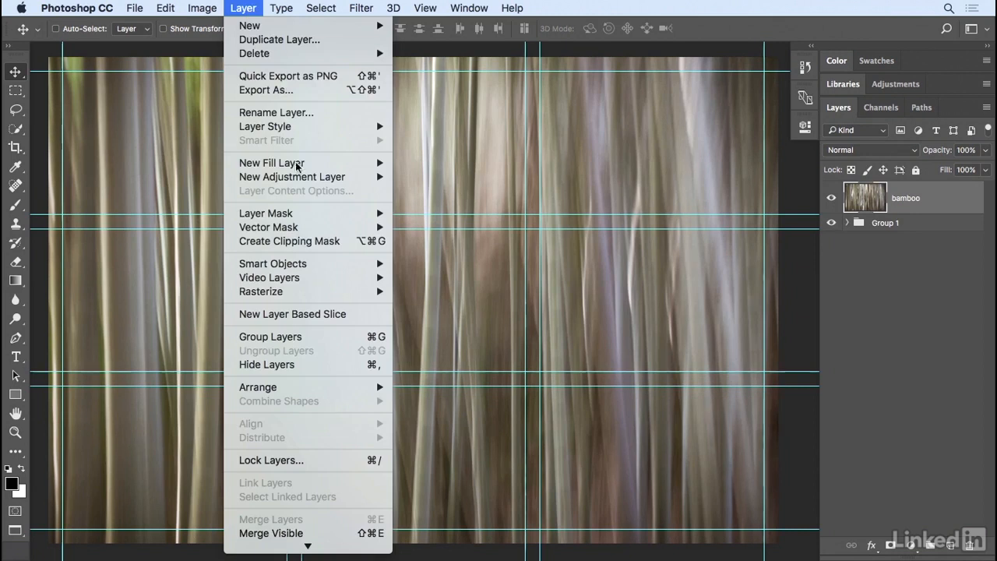
{"action": "left_click", "coordinate": [351, 240]}
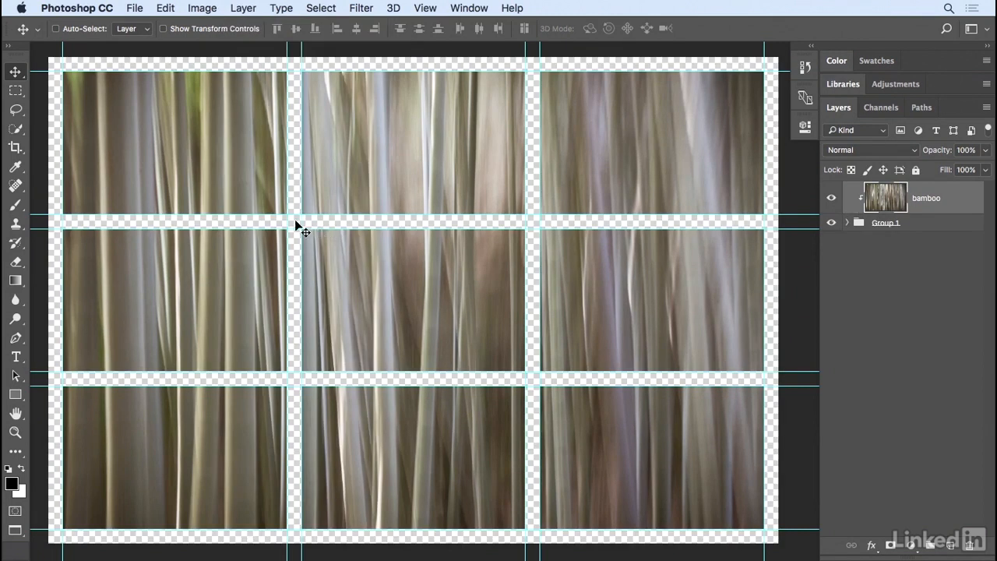
Step: Turn off the transparency checkerboard grid in the preferences and hide the guides
{"action": "left_click", "coordinate": [84, 10]}
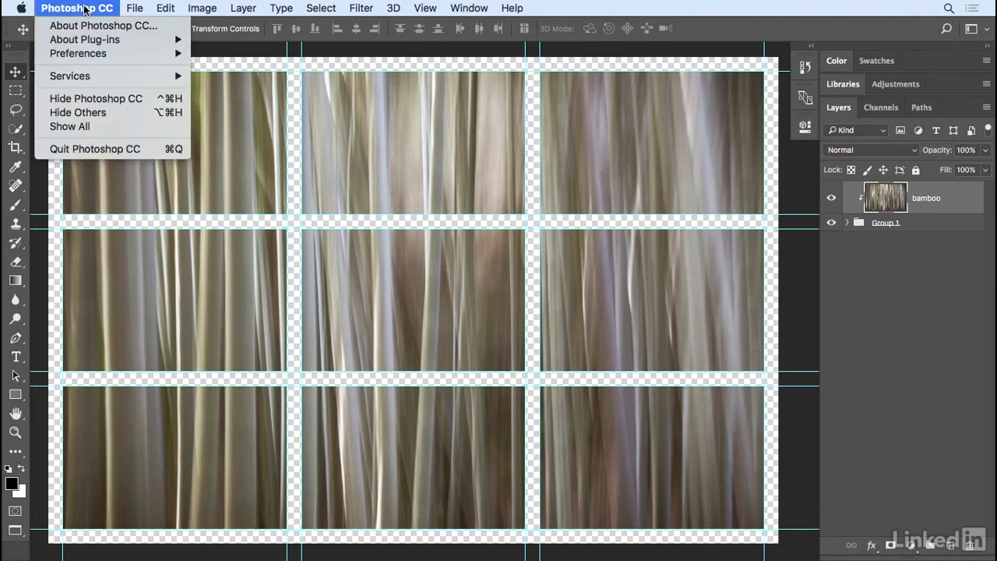
{"action": "mouse_move", "coordinate": [92, 55]}
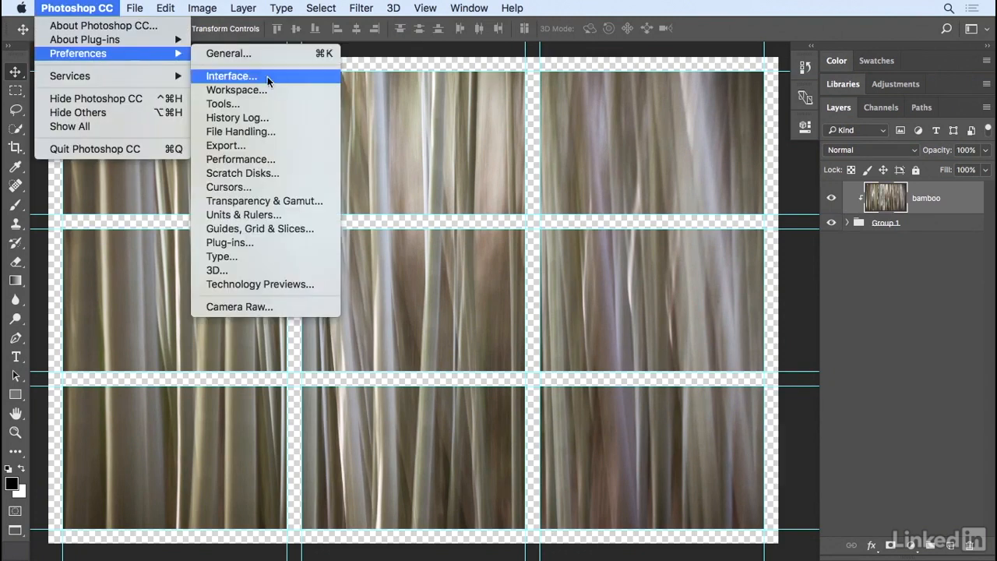
{"action": "left_click", "coordinate": [319, 201]}
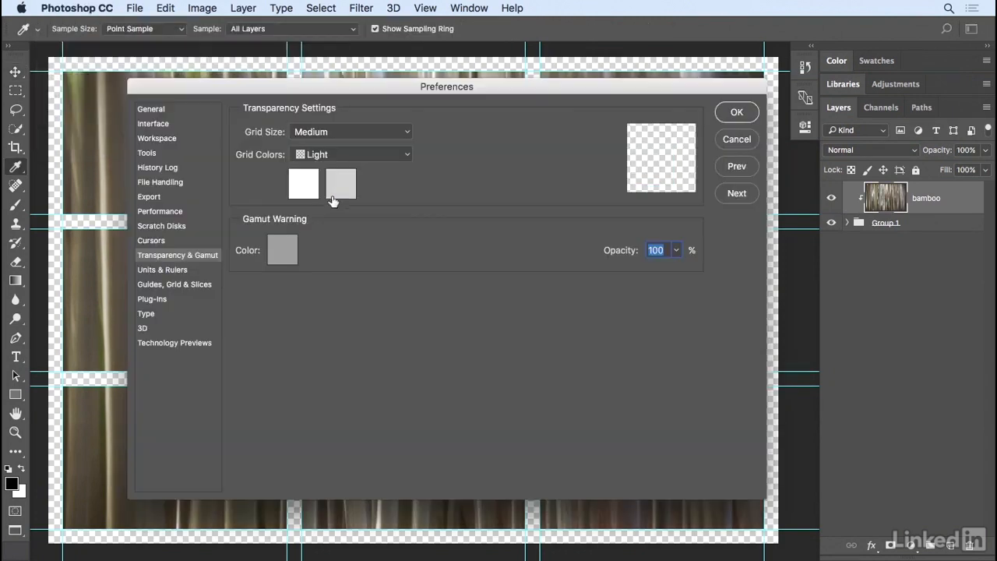
{"action": "left_click", "coordinate": [328, 140]}
{"action": "left_click", "coordinate": [331, 102]}
{"action": "left_click", "coordinate": [736, 114]}
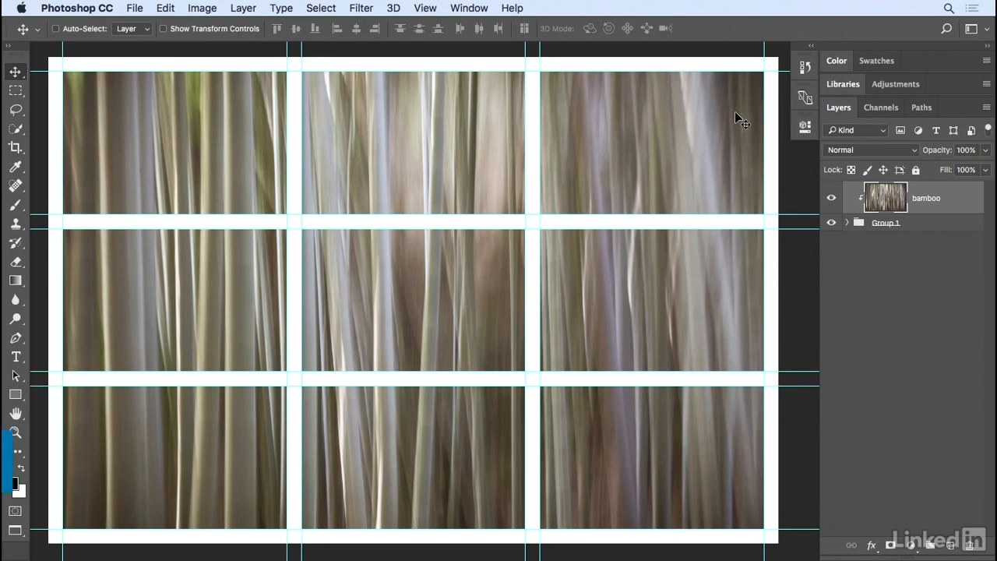
{"action": "key", "text": "super+semicolon"}
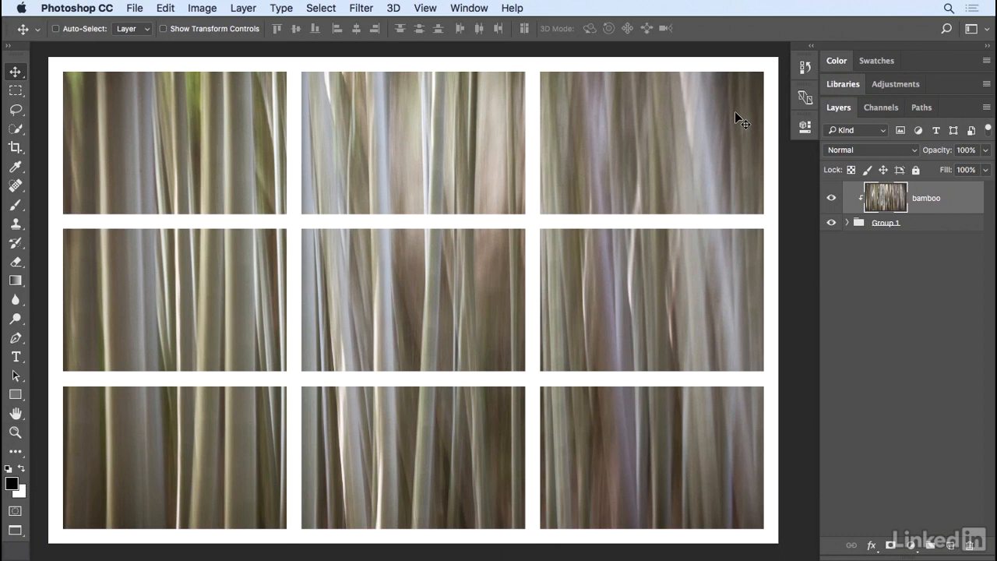
Step: Open the smart object contents of the lower-right rectangle, the topmost layer in the group, for editing
{"action": "left_click", "coordinate": [848, 223]}
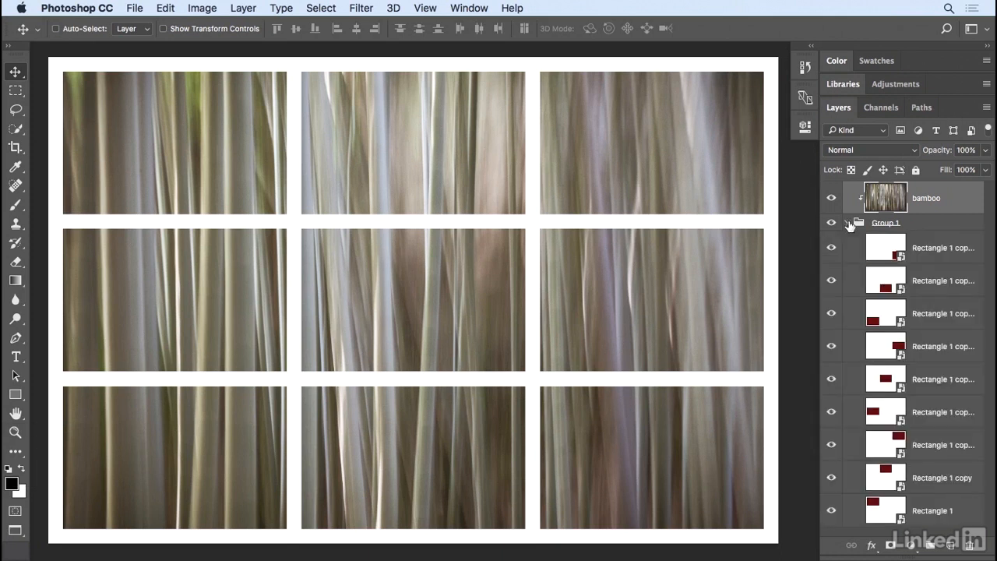
{"action": "double_click", "coordinate": [886, 251]}
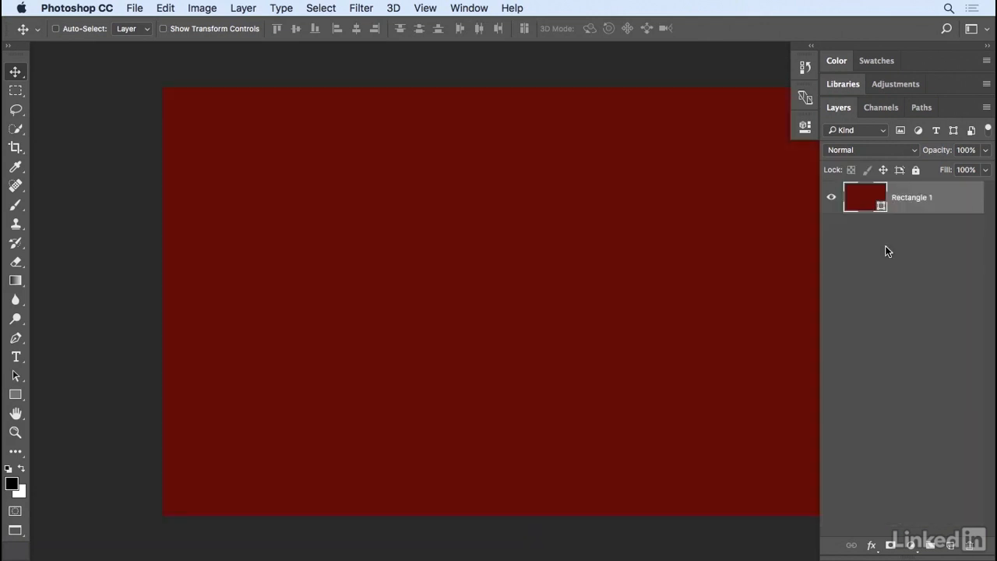
{"action": "key", "text": "space"}
{"action": "left_click_drag", "start_coordinate": [732, 231], "coordinate": [668, 235]}
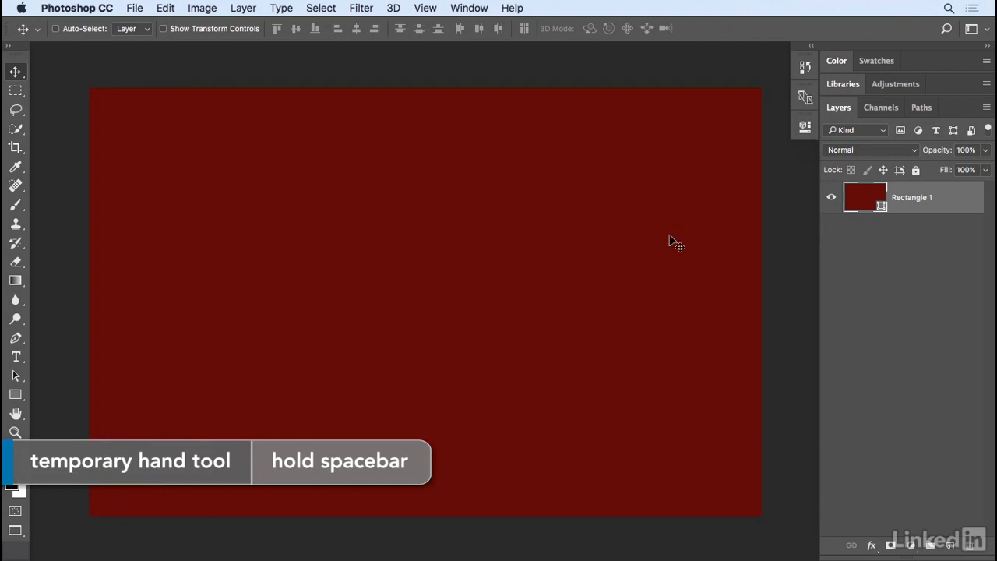
Step: Unlink the rectangle's corner radii and round only its upper-left corner to 183 px
{"action": "left_click", "coordinate": [804, 126]}
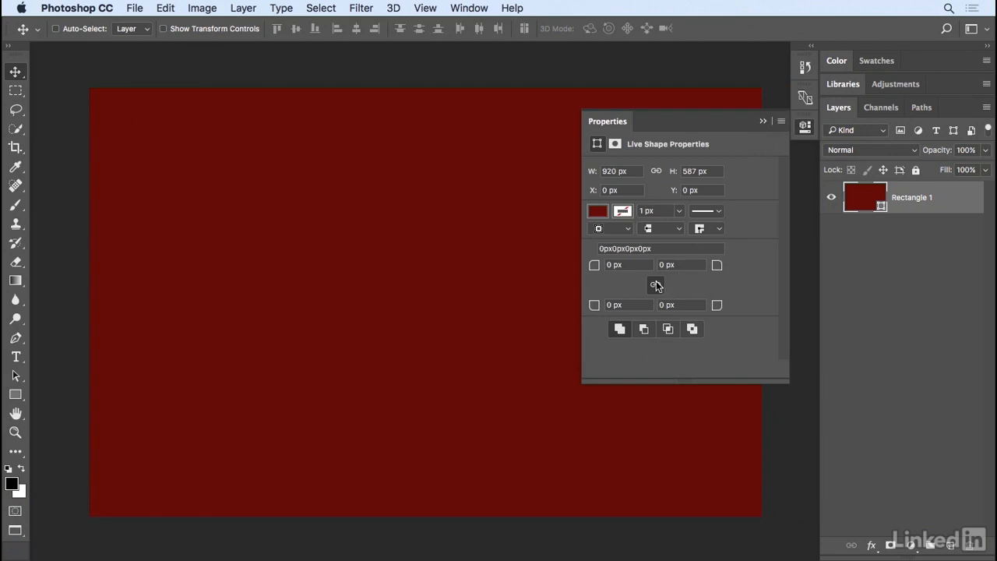
{"action": "left_click", "coordinate": [601, 264]}
{"action": "left_click_drag", "start_coordinate": [594, 269], "coordinate": [676, 265]}
{"action": "left_click_drag", "start_coordinate": [597, 270], "coordinate": [645, 265]}
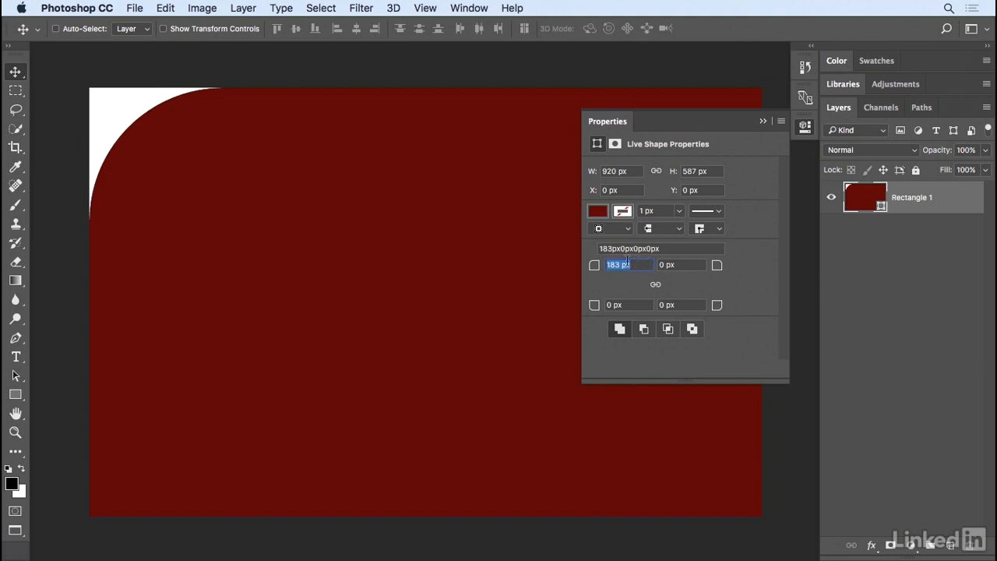
Step: Save and close the smart object contents to update all nine tiles, and collapse the properties
{"action": "left_click", "coordinate": [134, 8]}
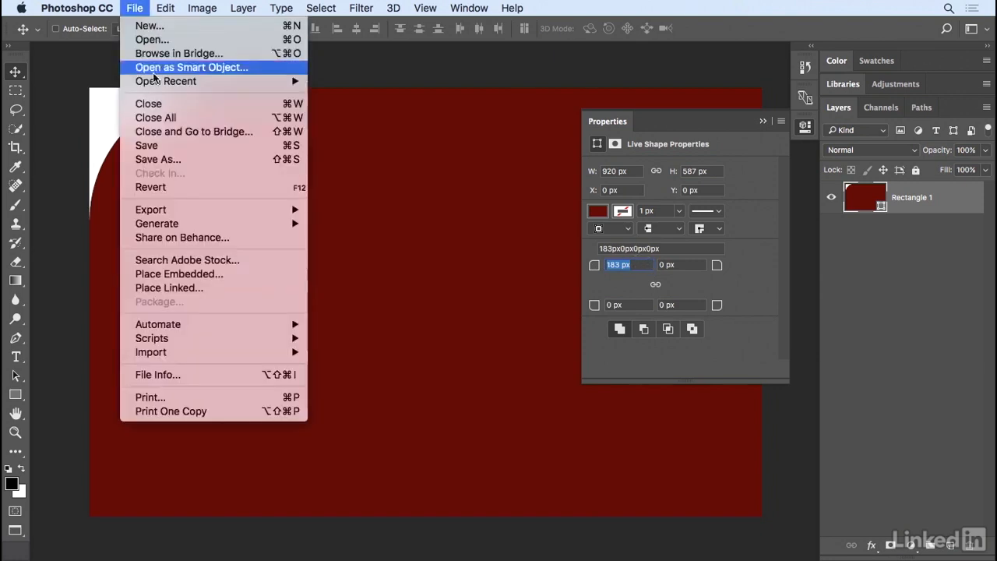
{"action": "left_click", "coordinate": [144, 145]}
{"action": "left_click", "coordinate": [136, 8]}
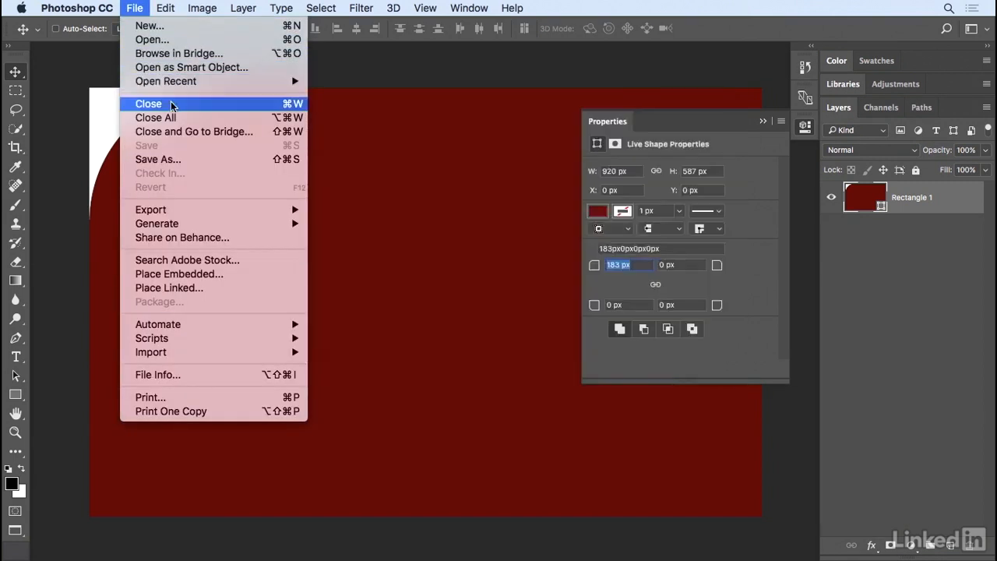
{"action": "left_click", "coordinate": [195, 107]}
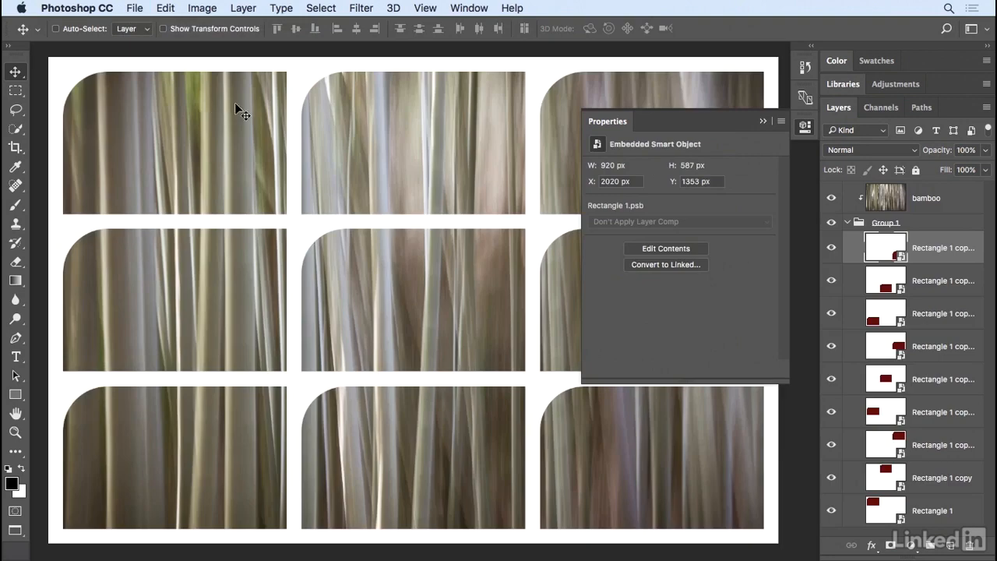
{"action": "left_click", "coordinate": [763, 123]}
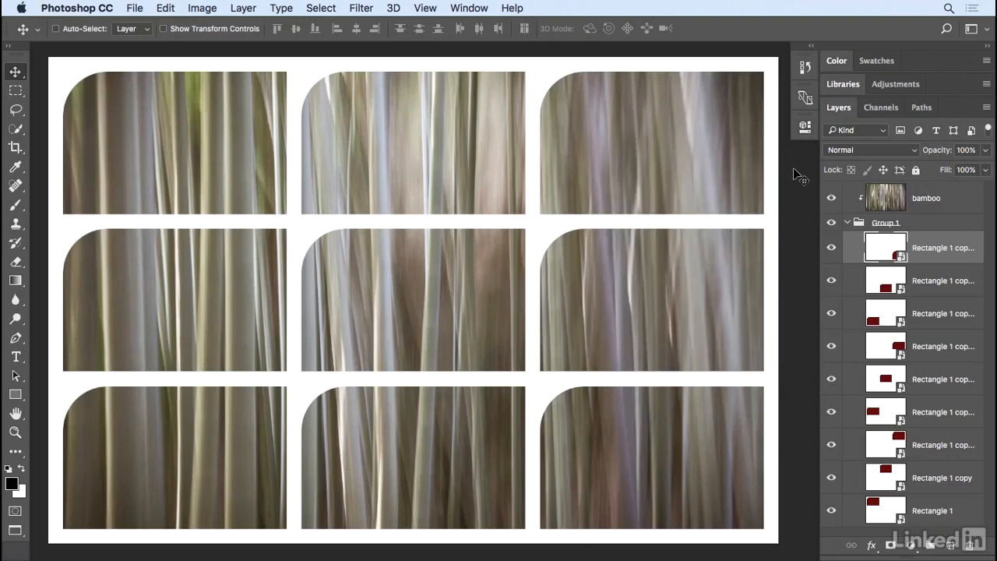